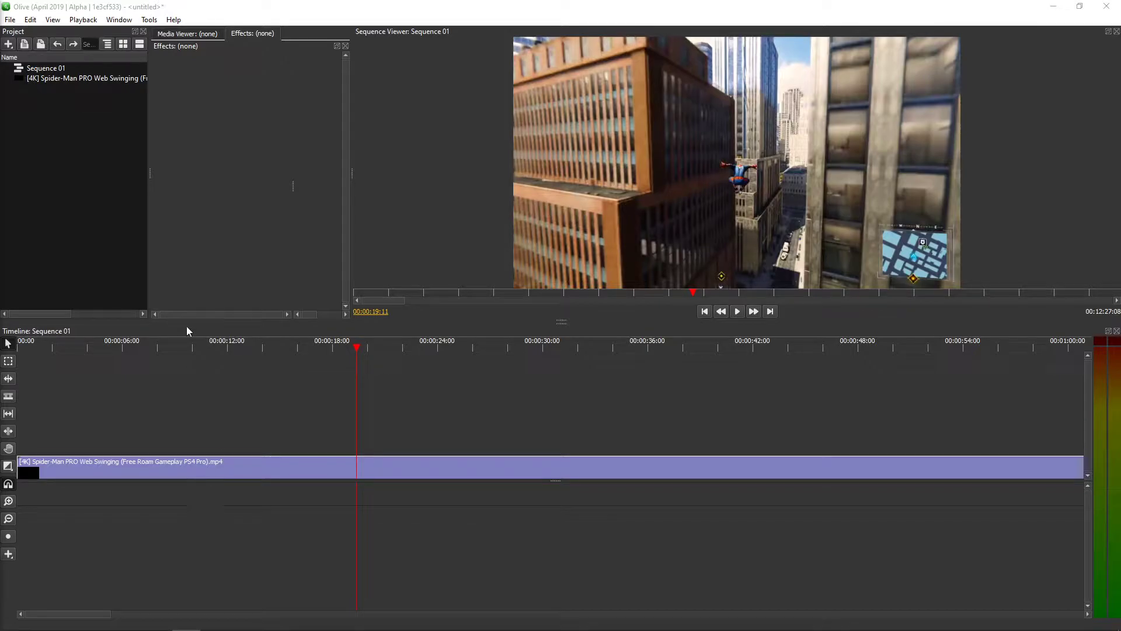
# Step: Play the Spider-Man gameplay clip from about the 6-second mark
pyautogui.click(157, 344)
pyautogui.press('space')
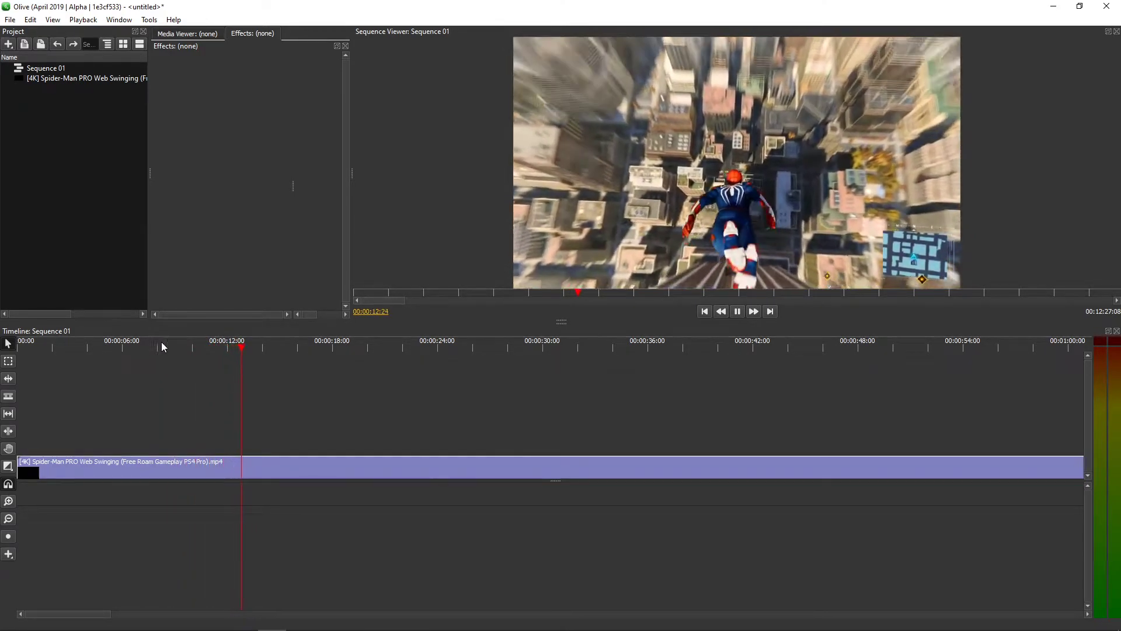
pyautogui.press('space')
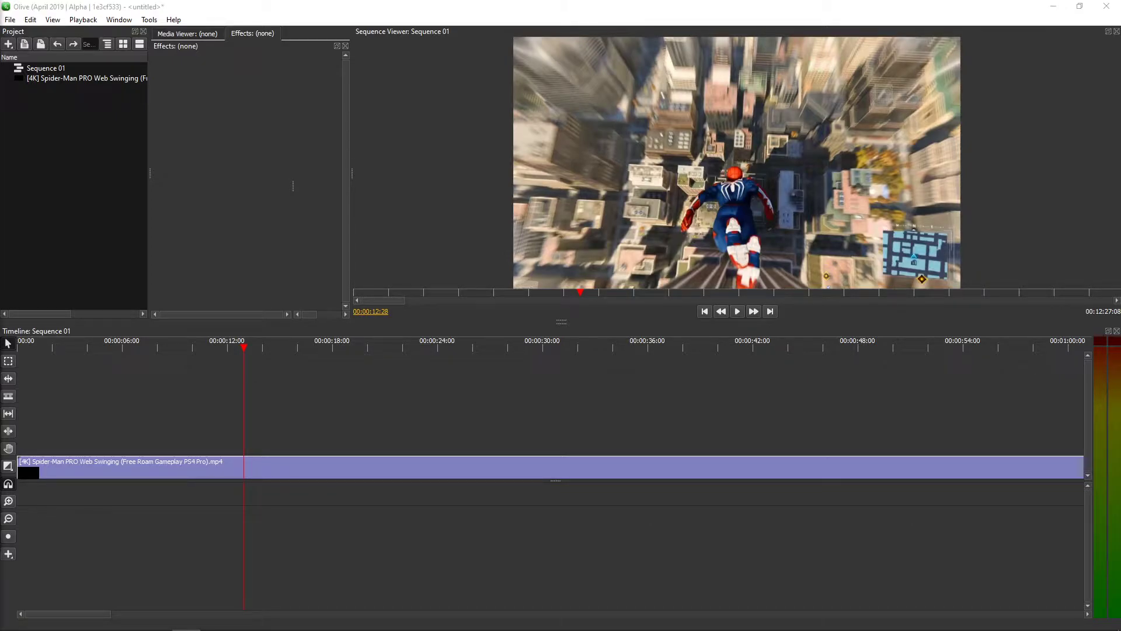
pyautogui.click(300, 478)
pyautogui.click(326, 521)
pyautogui.press('space')
# Step: Drop Ascence - Rules.mp3 from the desktop onto an audio track below the video, then maximize Olive
pyautogui.moveTo(278, 6); pyautogui.dragTo(615, 144)
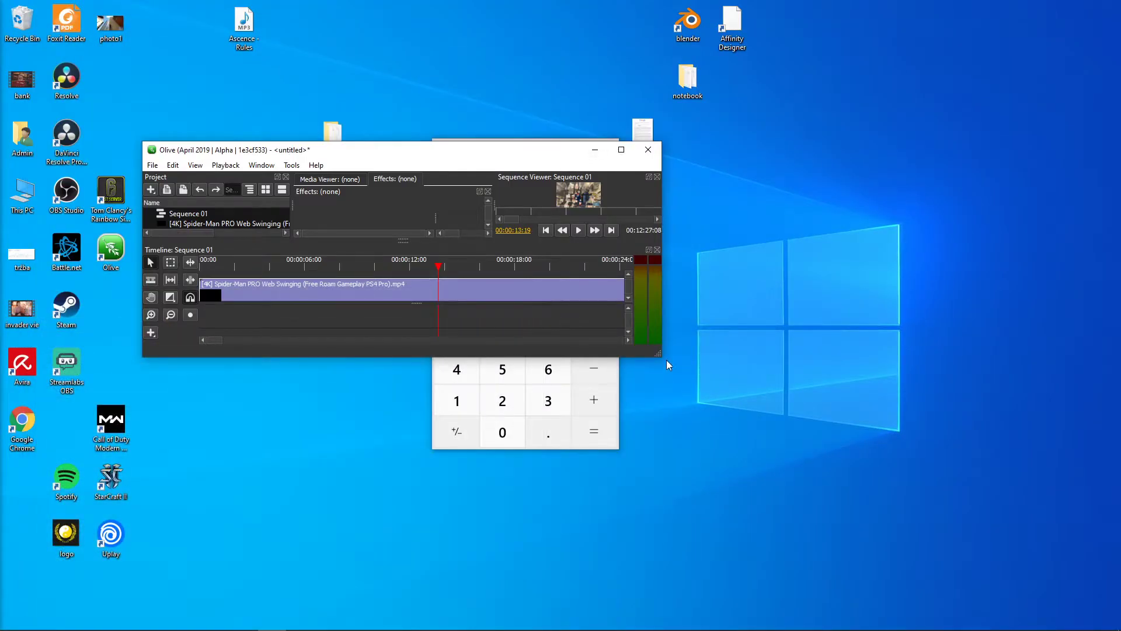
pyautogui.moveTo(667, 360)
pyautogui.mouseDown()
pyautogui.moveTo(890, 362)
pyautogui.moveTo(885, 603)
pyautogui.mouseUp()
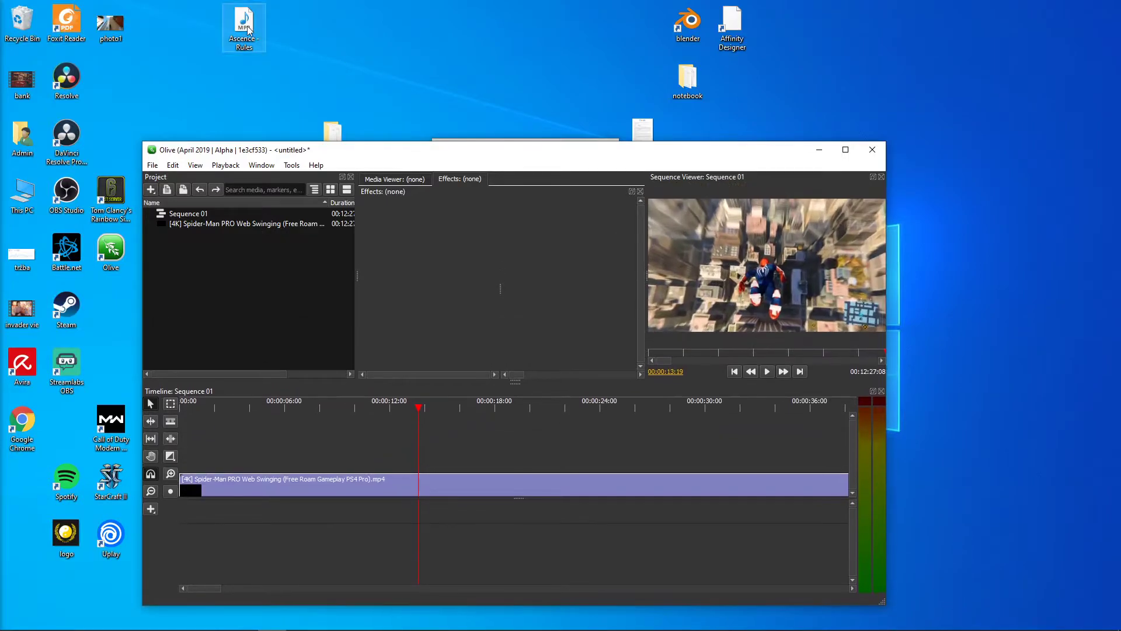
pyautogui.moveTo(250, 48); pyautogui.dragTo(200, 515)
pyautogui.click(845, 149)
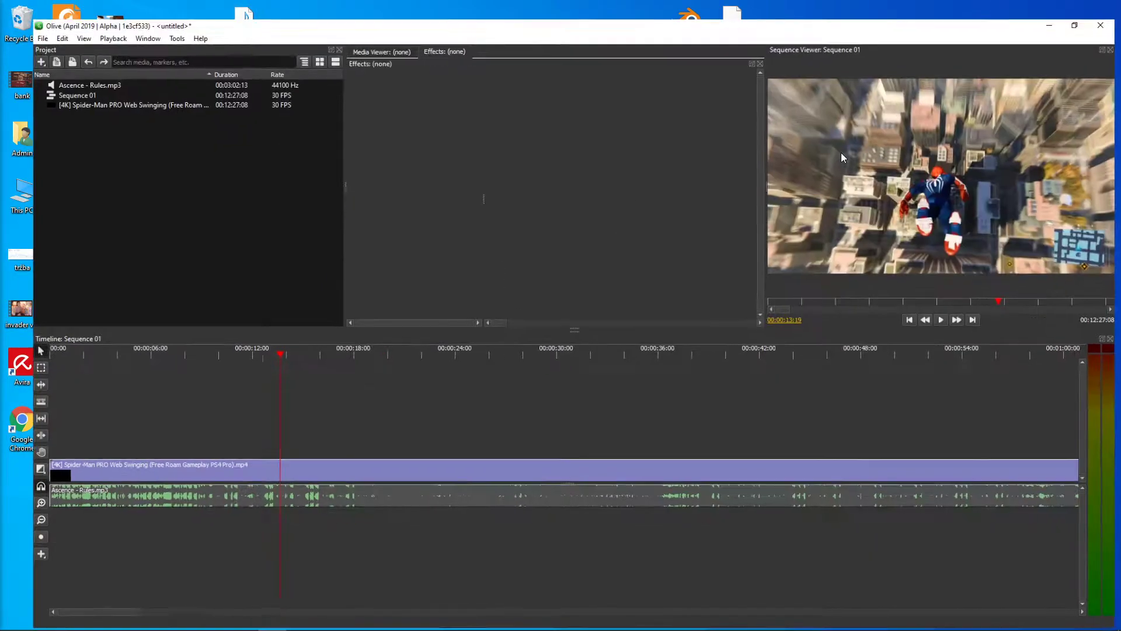
# Step: Play the sequence from near the start to hear the music clip
pyautogui.click(150, 497)
pyautogui.click(53, 347)
pyautogui.click(73, 488)
pyautogui.press('space')
pyautogui.press('space')
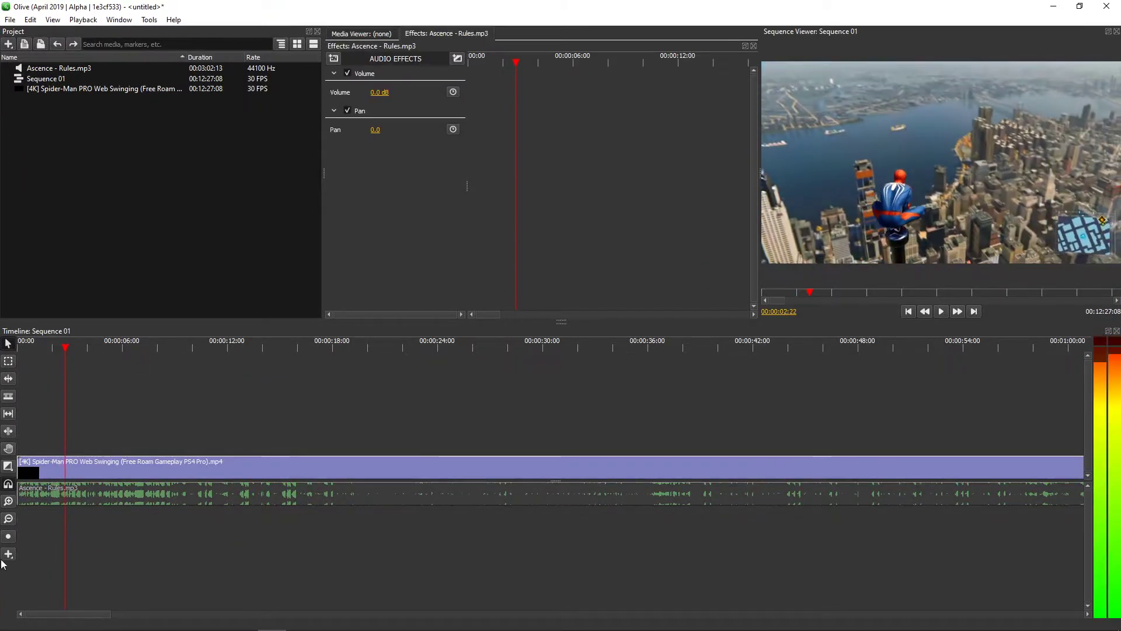
# Step: Switch the system audio output to NVIDIA High Definition Audio
pyautogui.click(1024, 618)
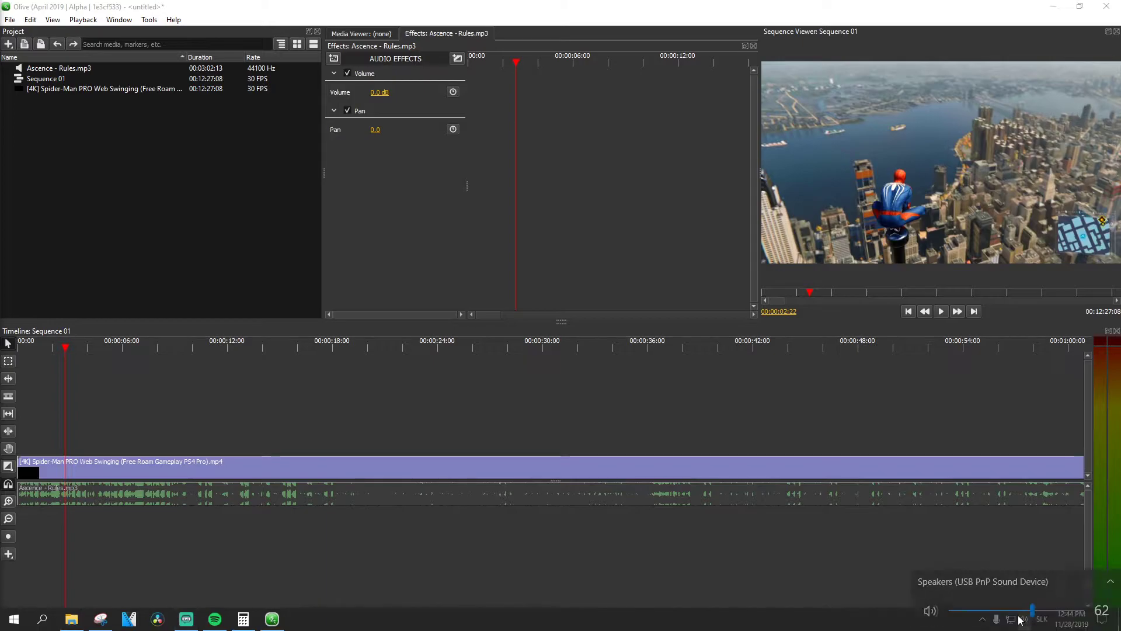
pyautogui.click(981, 562)
pyautogui.click(934, 525)
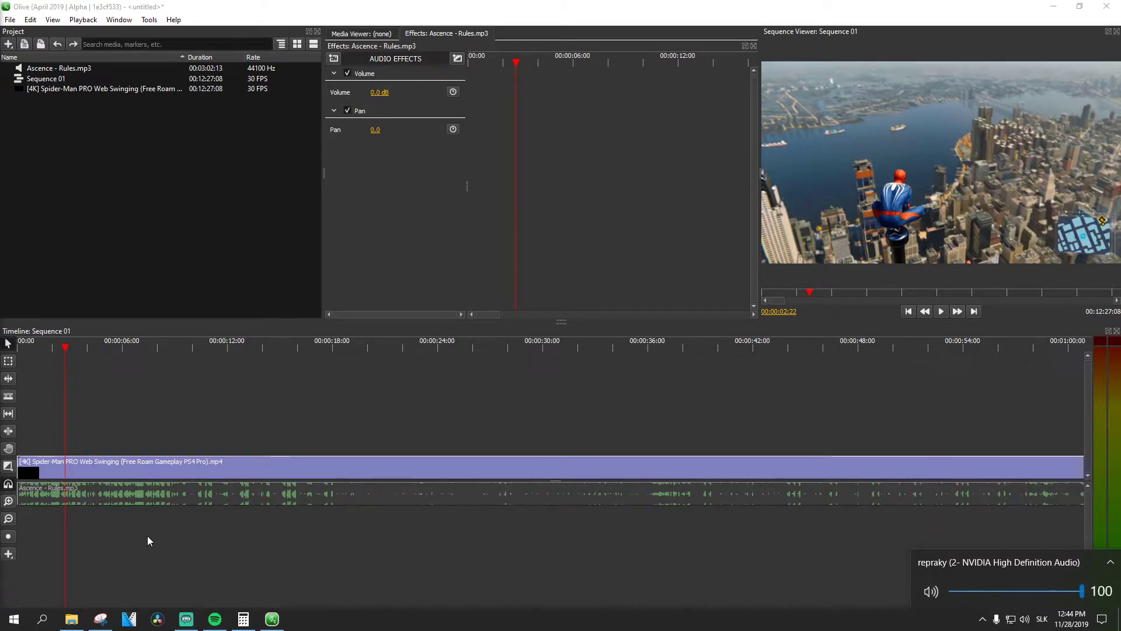
pyautogui.click(25, 533)
# Step: Play Sequence 01 from the beginning and widen the Sequence Viewer preview
pyautogui.click(25, 346)
pyautogui.moveTo(26, 345); pyautogui.dragTo(30, 345)
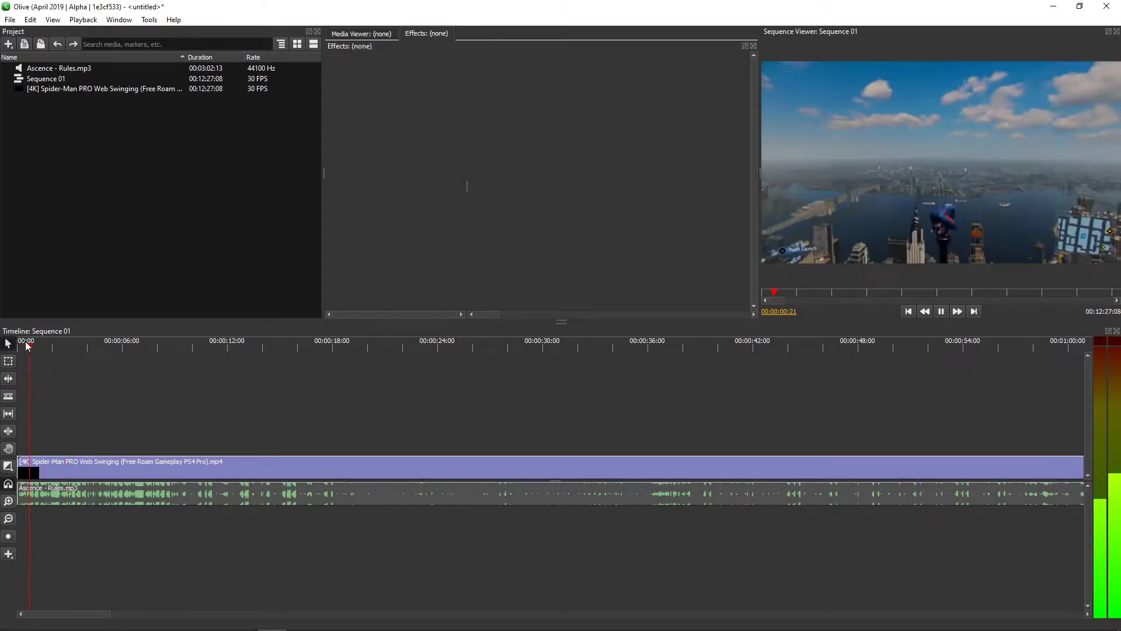
pyautogui.press('space')
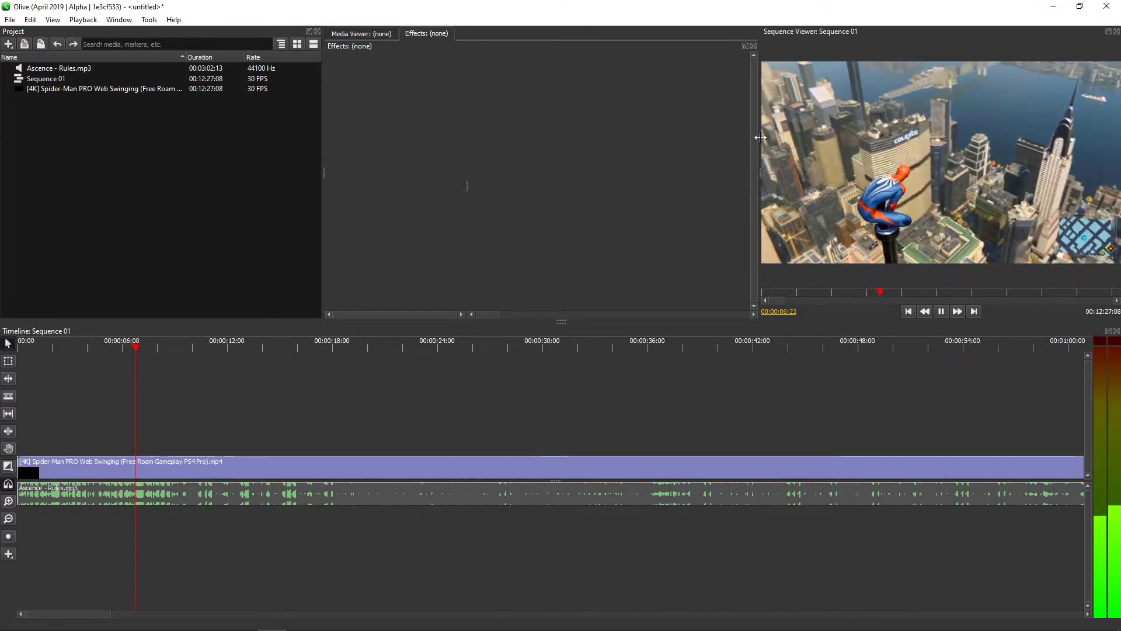
pyautogui.moveTo(759, 138); pyautogui.dragTo(334, 182)
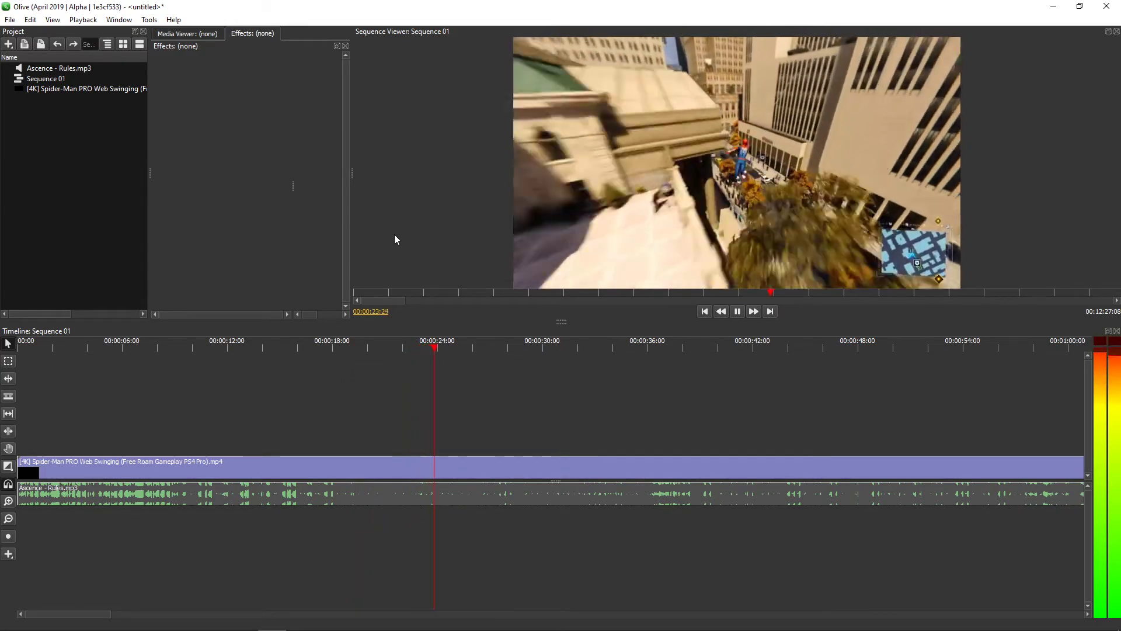
pyautogui.press('space')
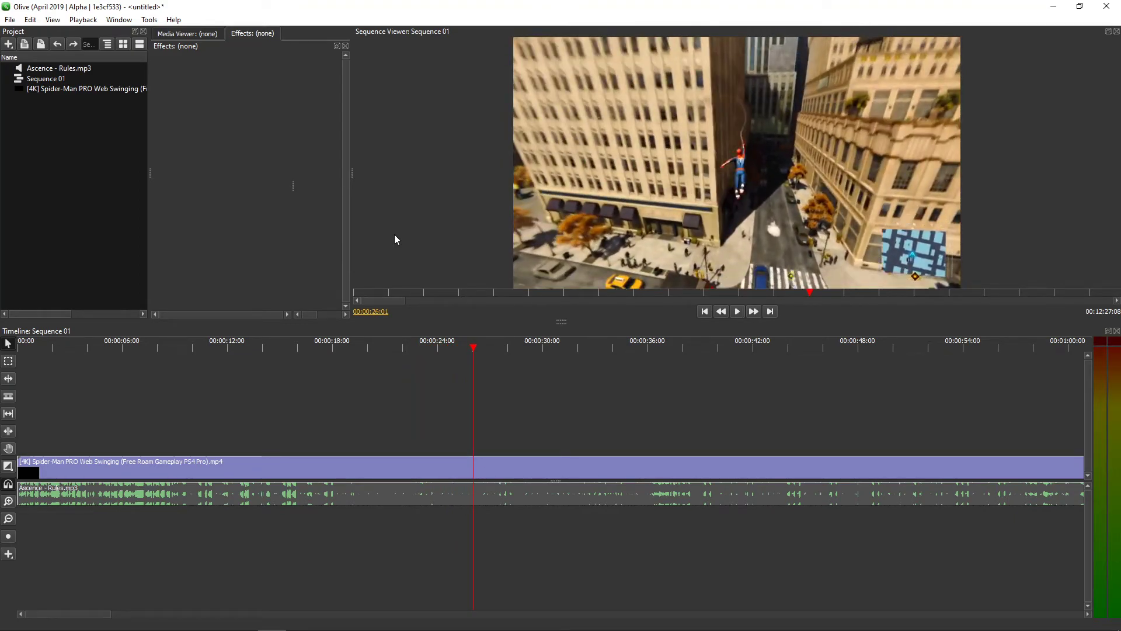